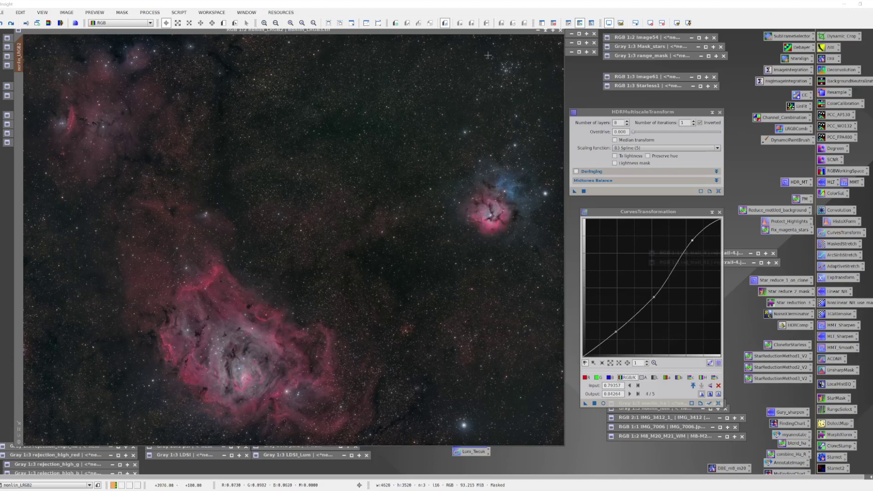
# Minimize the full-size nonlin_LRGB2 colour image so the grayscale nonlin_ha_clone image shows.
pyautogui.click(546, 30)
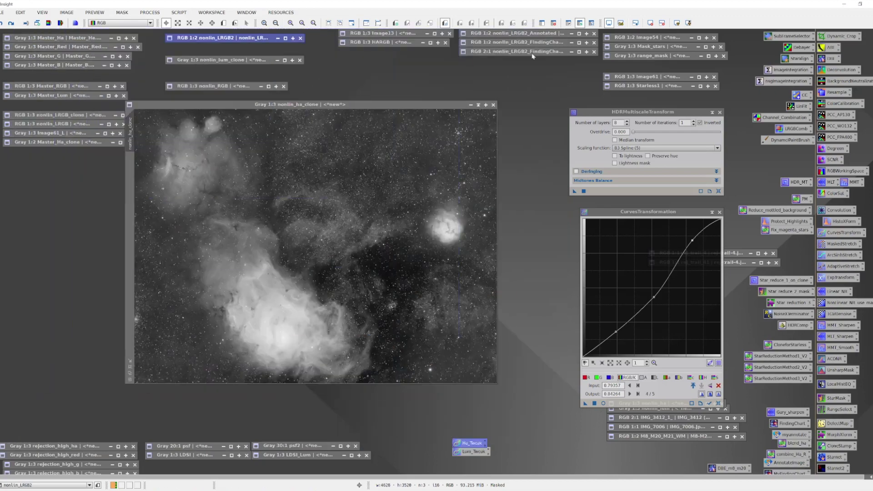
# Make nonlin_ha_clone the active image and move the HDRMultiscaleTransform dialog beside it.
pyautogui.moveTo(364, 106); pyautogui.dragTo(365, 116)
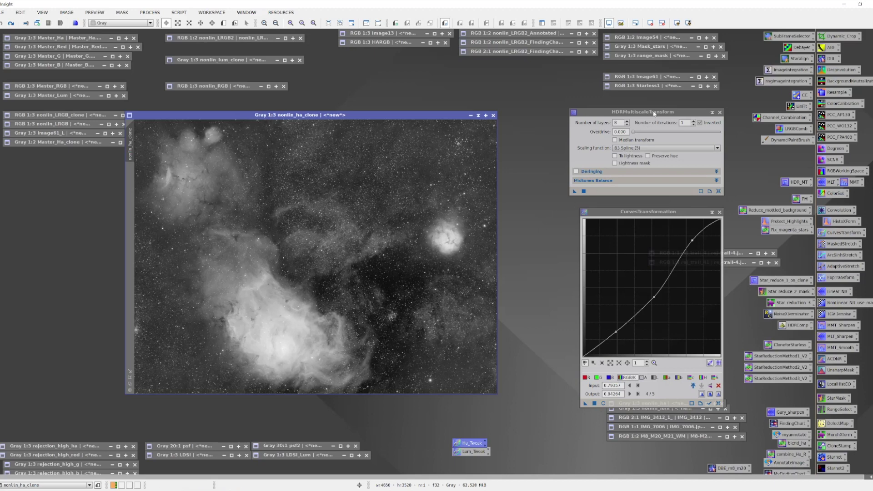
pyautogui.moveTo(649, 116); pyautogui.dragTo(604, 122)
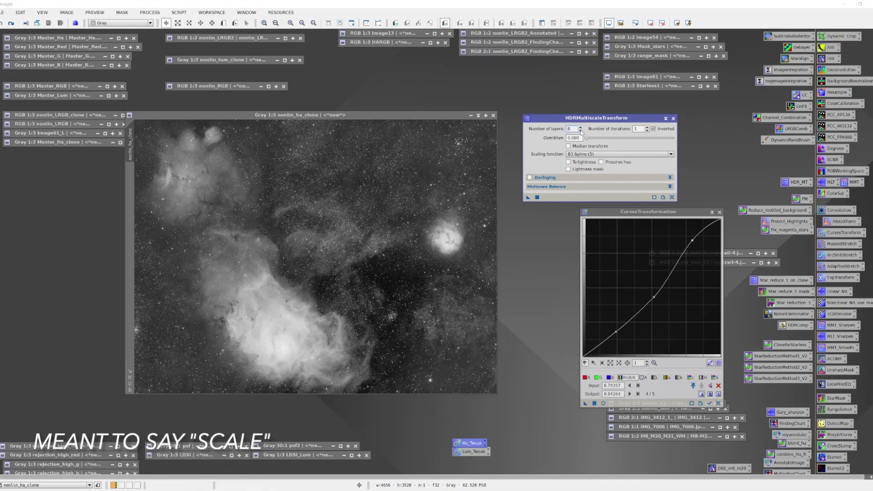
# Apply HDRMultiscaleTransform to the Ha clone image, then undo it to compare.
pyautogui.click(581, 131)
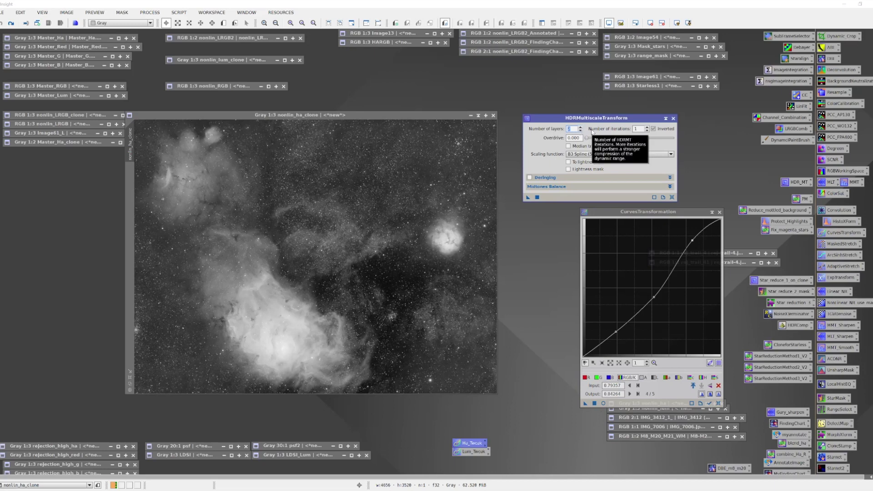
pyautogui.moveTo(552, 157)
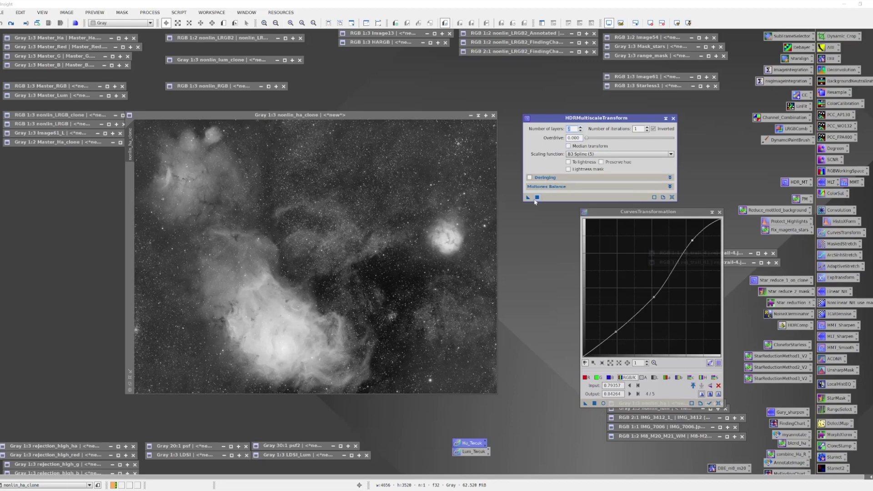
pyautogui.moveTo(528, 198); pyautogui.dragTo(411, 208)
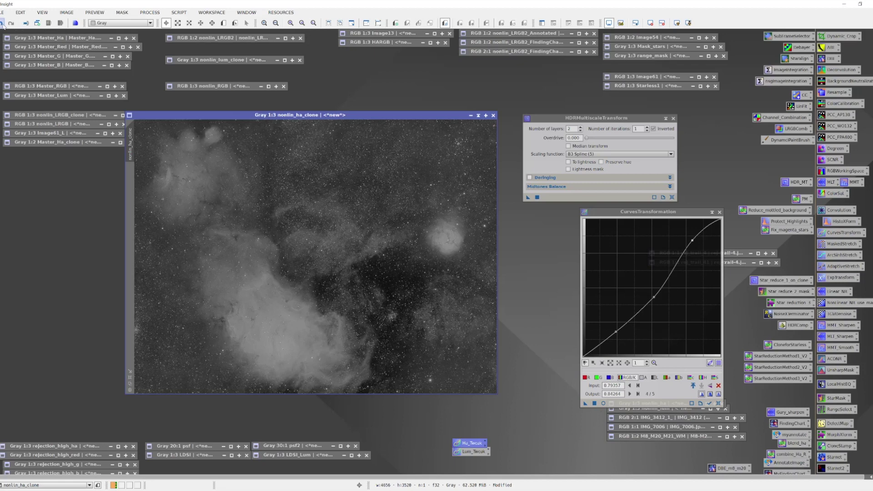
pyautogui.click(2, 24)
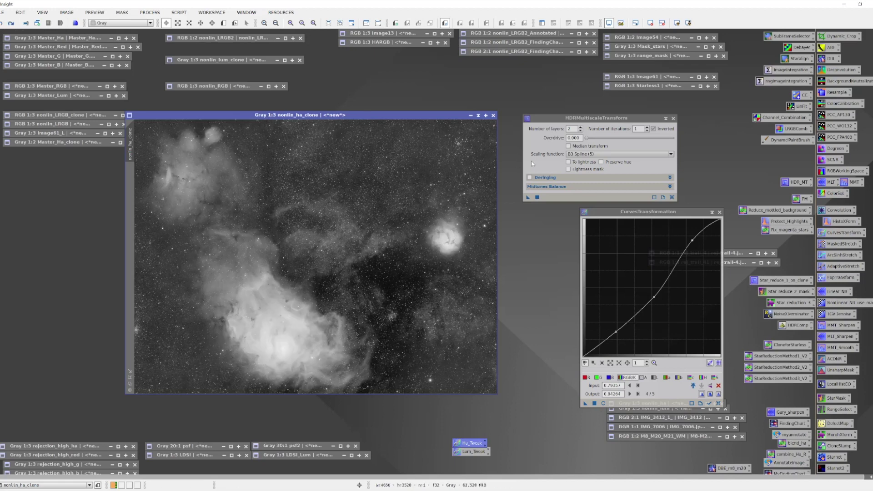
# Raise the layer count to 10, apply HDRMultiscaleTransform, and undo/redo to compare.
pyautogui.click(580, 130)
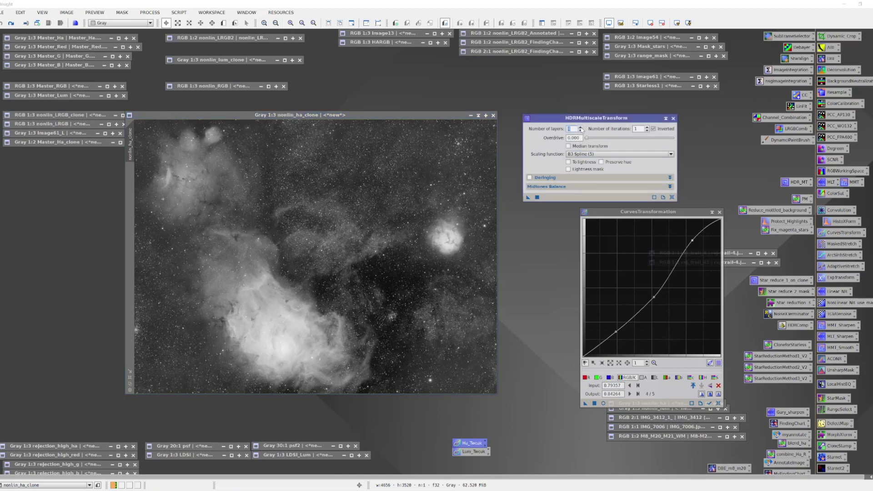
pyautogui.click(581, 129)
pyautogui.moveTo(529, 198); pyautogui.dragTo(420, 203)
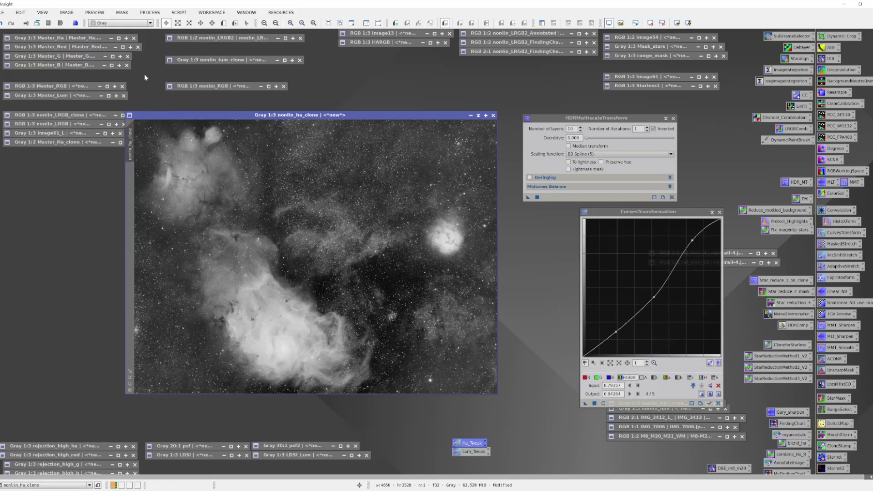
pyautogui.click(1, 24)
pyautogui.click(11, 23)
# Set the number of layers to 6 and apply HDRMultiscaleTransform to the Ha clone again.
pyautogui.doubleClick(570, 129)
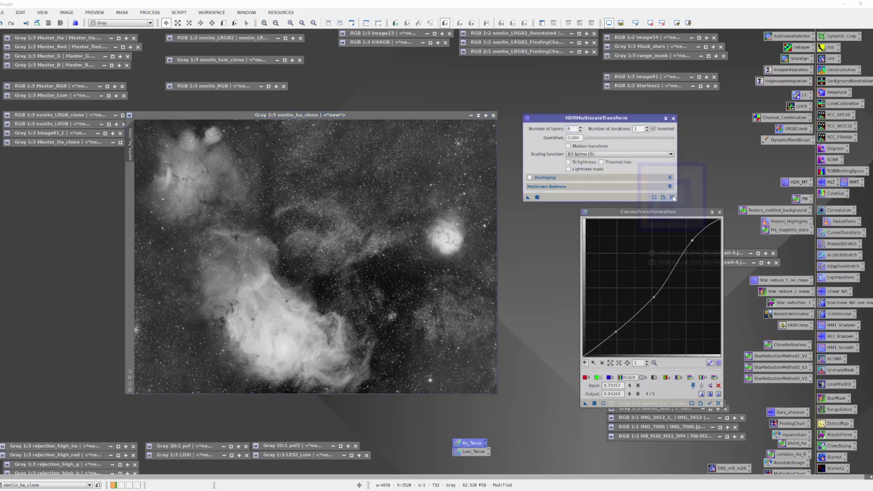
pyautogui.write('6')
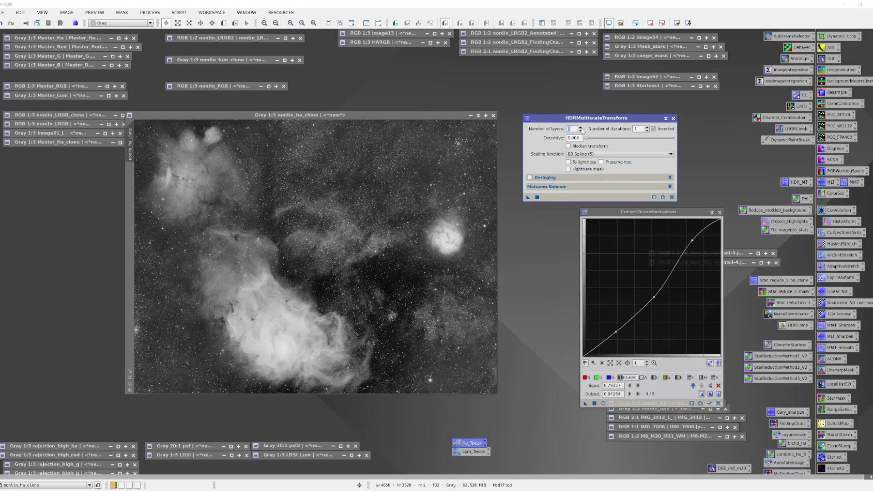
pyautogui.moveTo(528, 198); pyautogui.dragTo(405, 205)
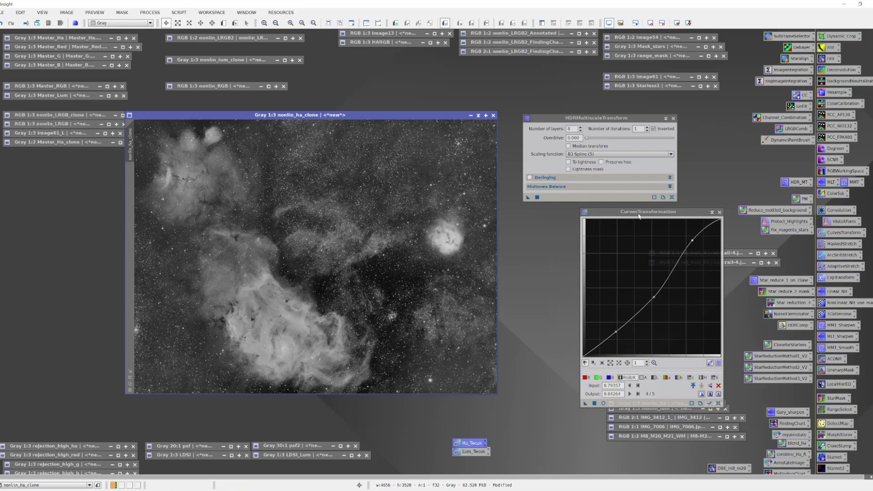
# Move the HDRMultiscaleTransform dialog off to the right of the Ha clone image.
pyautogui.moveTo(566, 119); pyautogui.dragTo(612, 124)
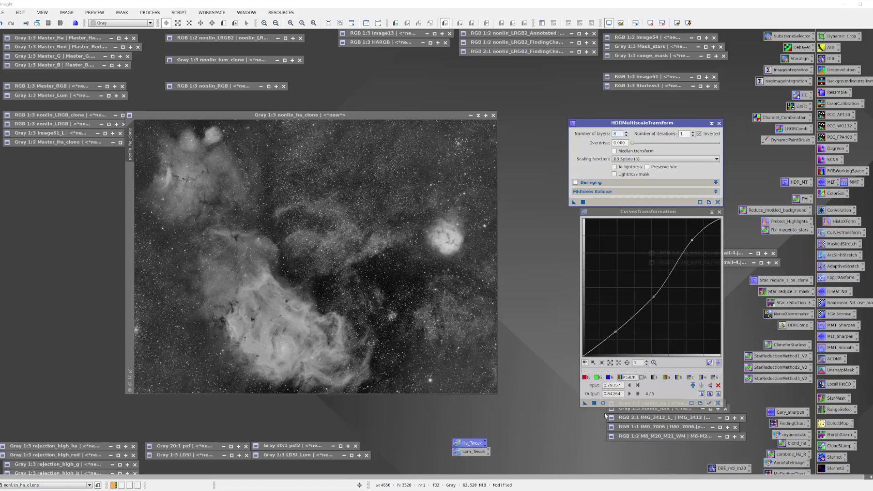
# Select the Ha clone image and open a CurvesTransformation real-time preview of it.
pyautogui.click(412, 291)
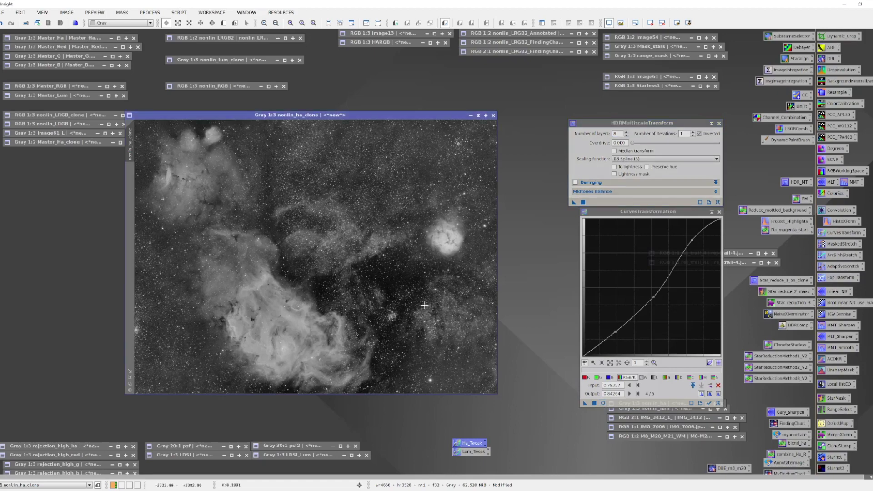
pyautogui.click(604, 403)
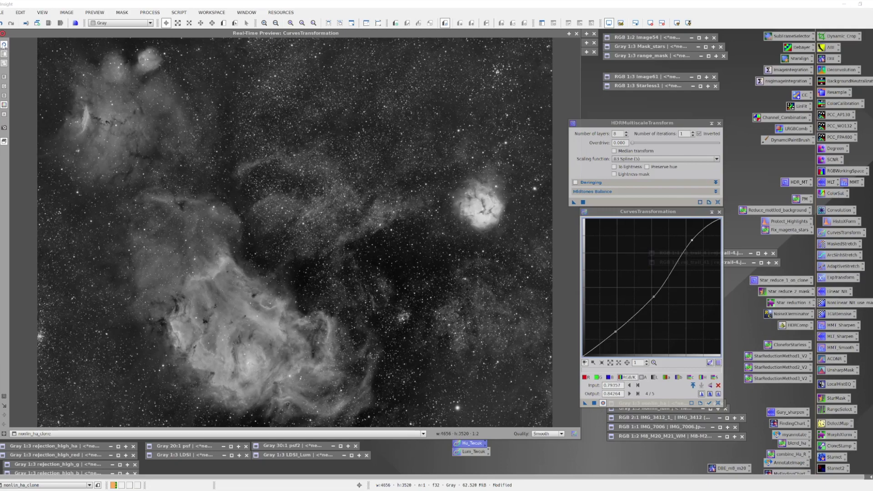
# Toggle the curve's effect in the preview and sample brightness levels of several nebula pixels.
pyautogui.click(4, 44)
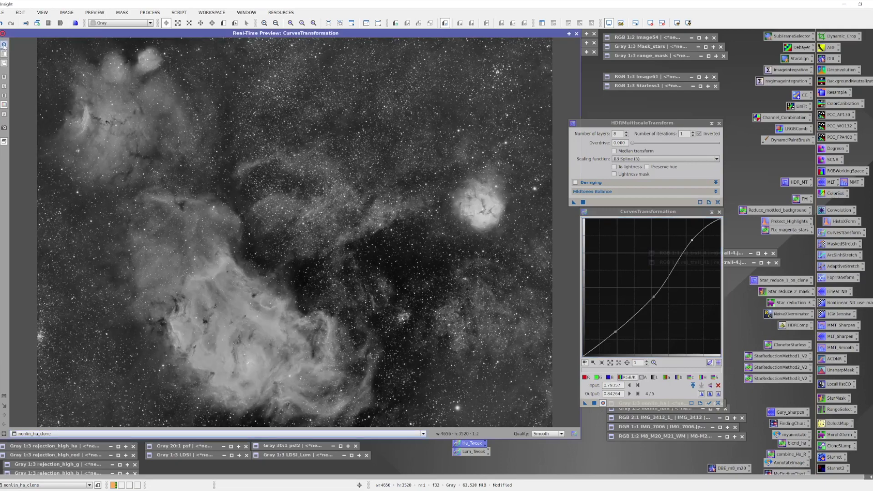
pyautogui.click(4, 45)
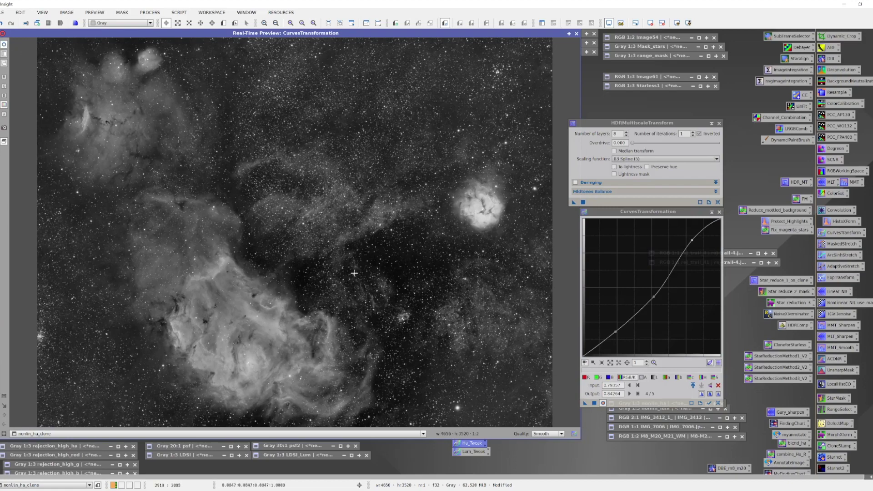
pyautogui.click(251, 359)
pyautogui.click(201, 313)
pyautogui.moveTo(205, 311); pyautogui.dragTo(205, 310)
pyautogui.click(206, 310)
pyautogui.click(128, 271)
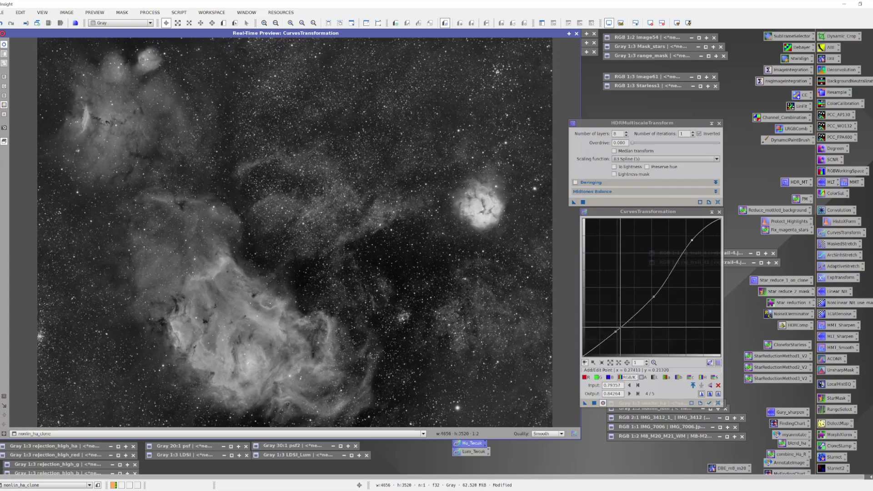
# Lower the shadow point, nudge the midtone point up, ease the upper point, then close the preview.
pyautogui.click(615, 332)
pyautogui.moveTo(616, 332); pyautogui.dragTo(616, 330)
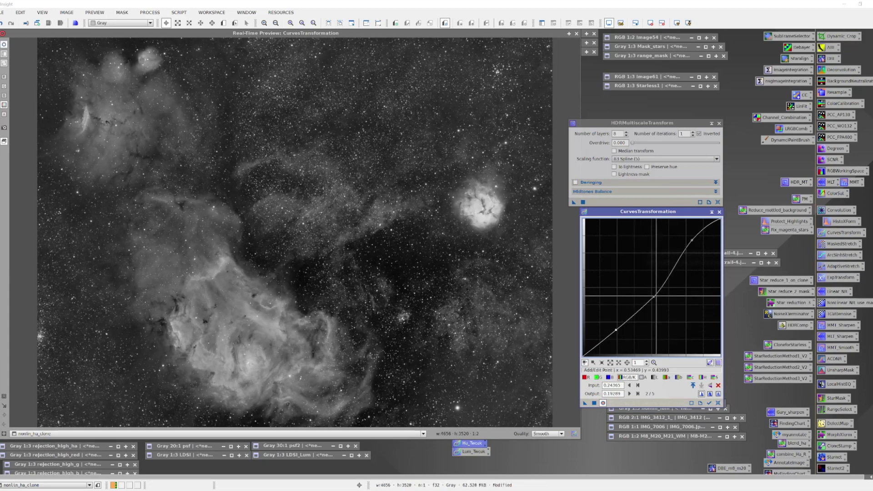
pyautogui.moveTo(654, 297); pyautogui.dragTo(655, 298)
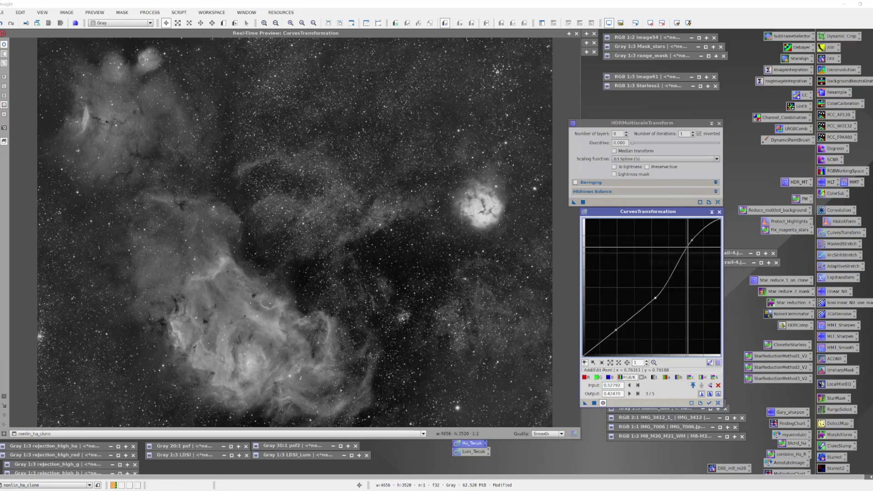
pyautogui.click(692, 241)
pyautogui.moveTo(693, 241); pyautogui.dragTo(700, 241)
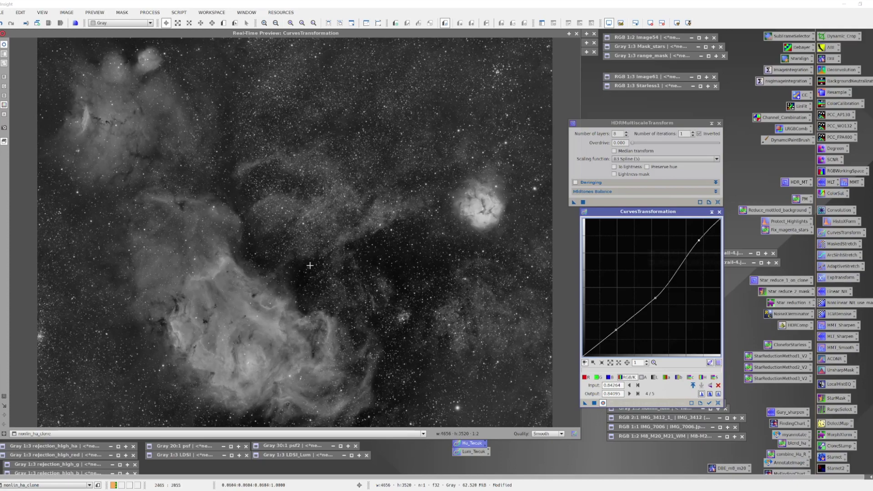
pyautogui.click(576, 34)
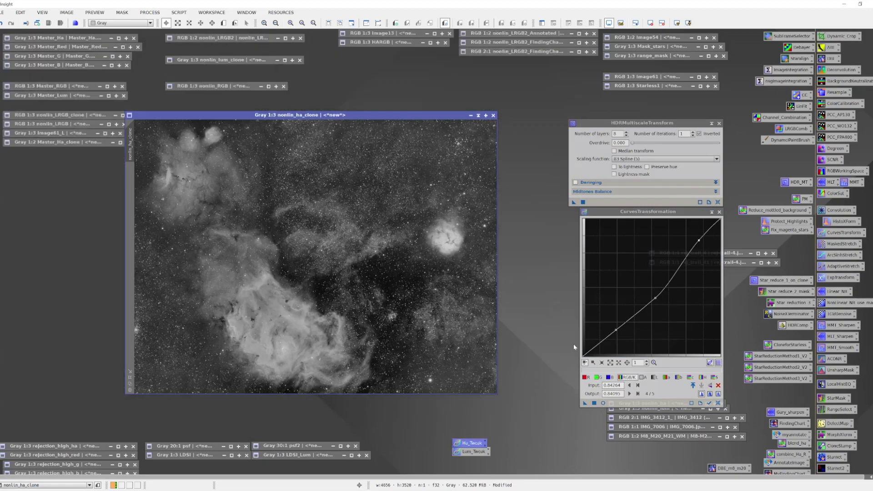
# Apply the curve to the Ha clone, compare via undo/redo, then restore the nonlin_LRGB2 image.
pyautogui.moveTo(586, 403); pyautogui.dragTo(403, 329)
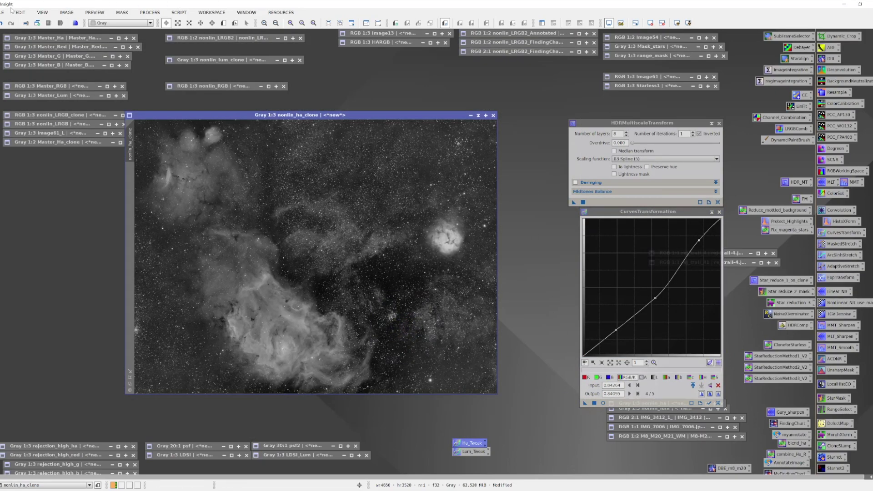
pyautogui.click(3, 24)
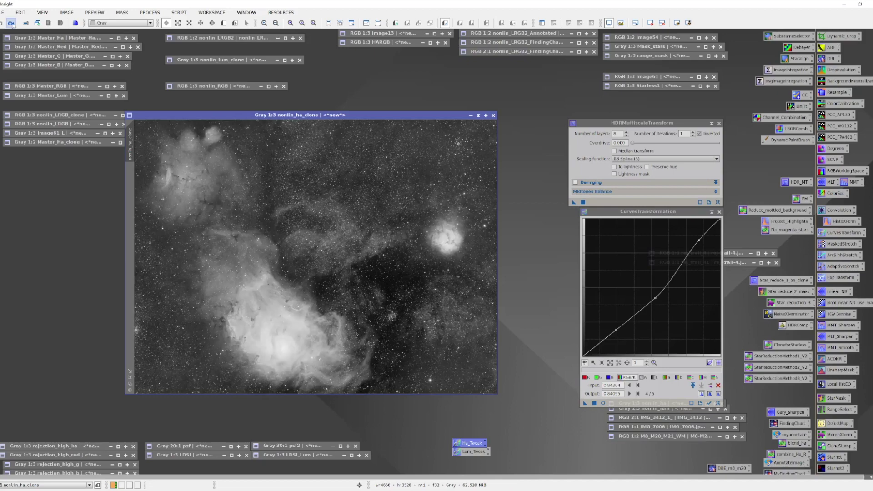
pyautogui.click(11, 24)
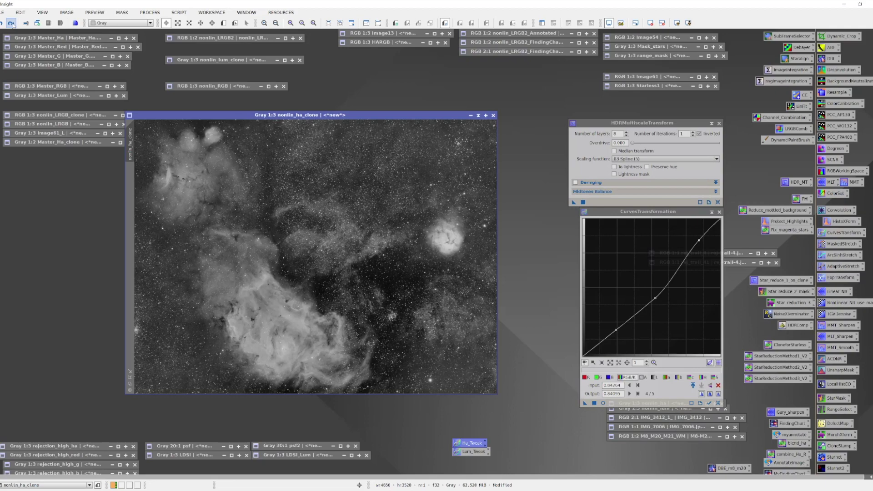
pyautogui.click(12, 24)
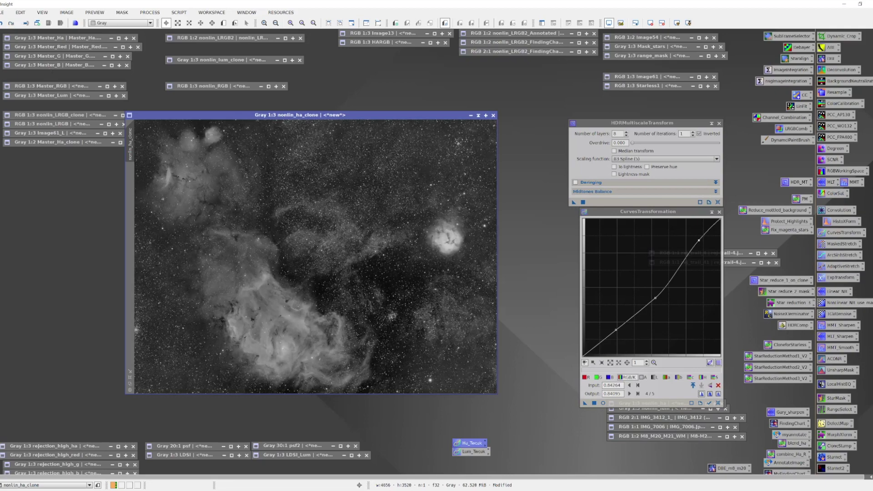
pyautogui.doubleClick(222, 39)
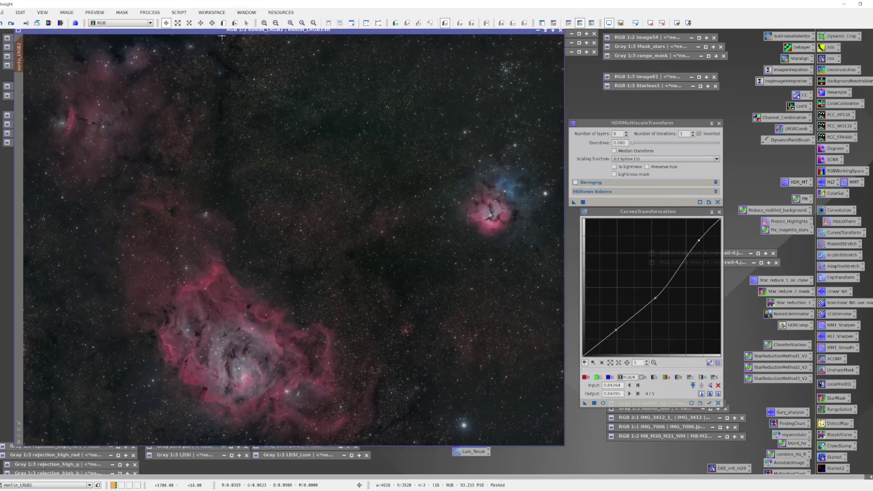